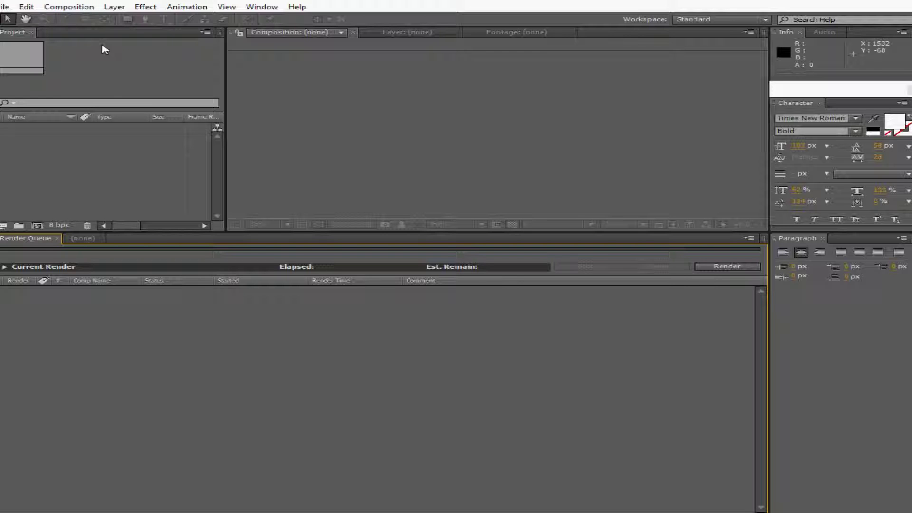
# Create a new composition, Comp 1, with the HDTV 1080 24 preset (1920×1080, 24 fps, 0:08:52:00).
pyautogui.click(58, 7)
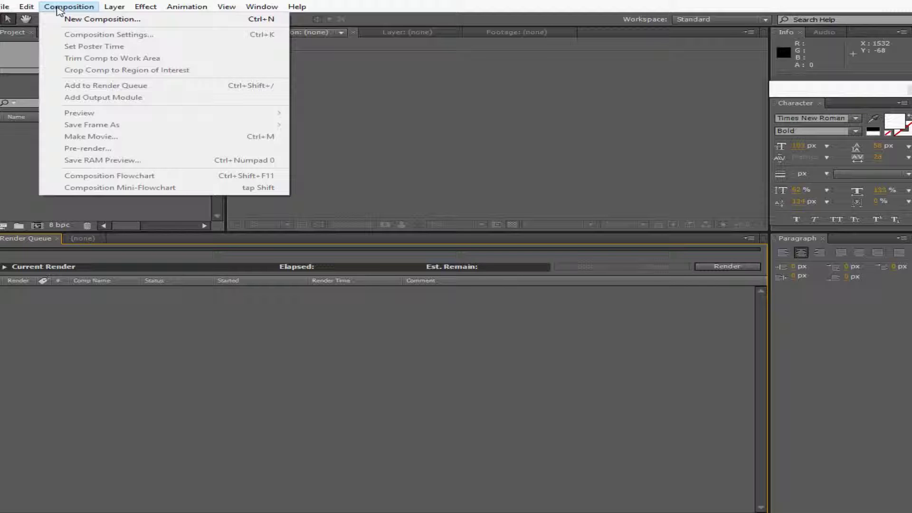
pyautogui.click(75, 22)
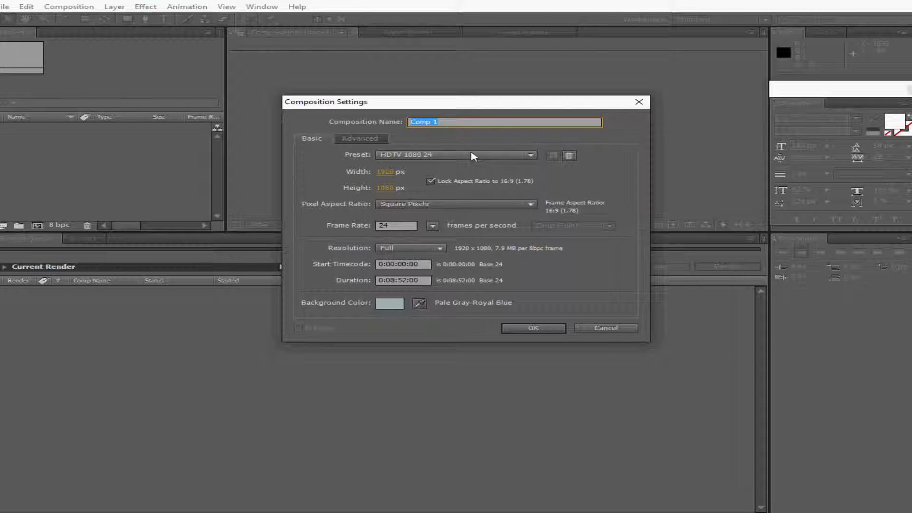
pyautogui.click(531, 157)
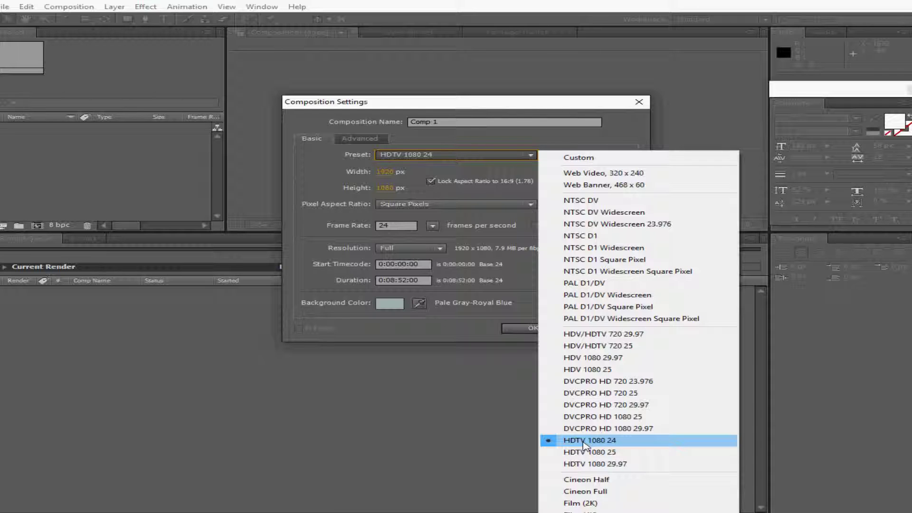
pyautogui.click(479, 179)
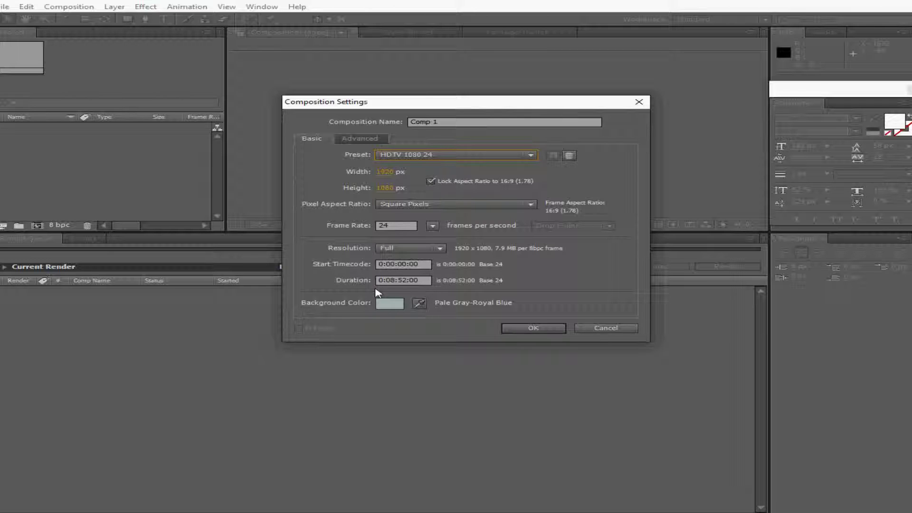
pyautogui.click(526, 329)
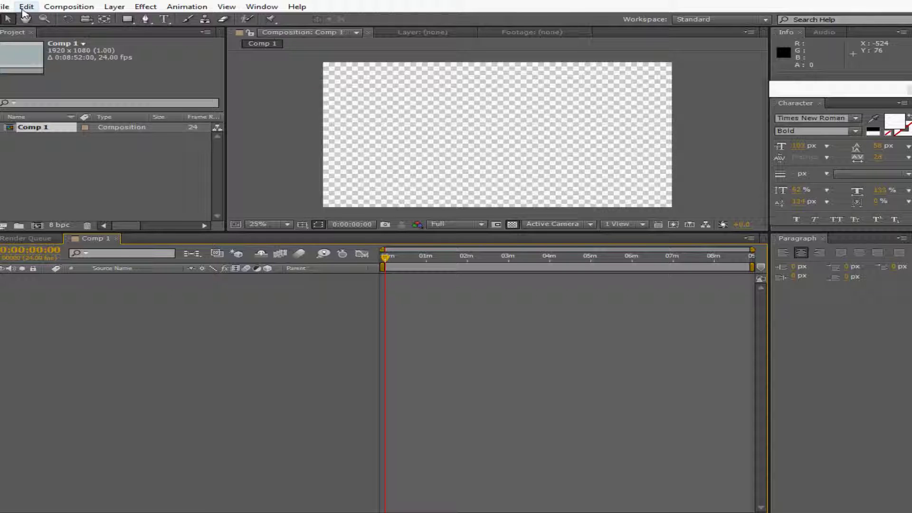
# Import the clip video0004.avi from the Desktop into the project.
pyautogui.click(3, 6)
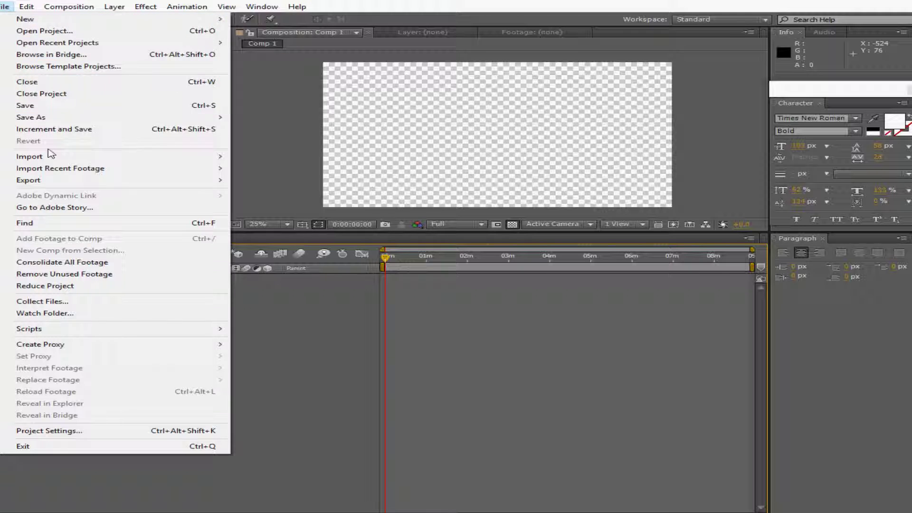
pyautogui.moveTo(61, 159)
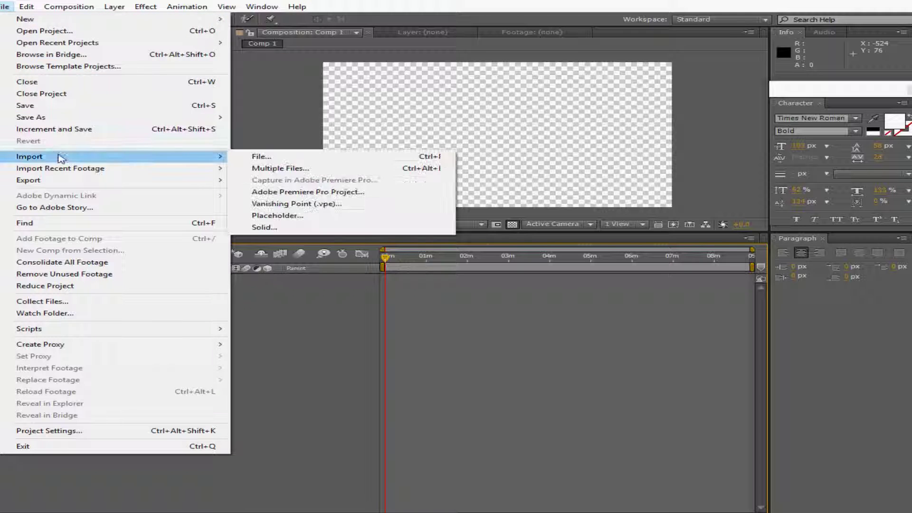
pyautogui.click(266, 157)
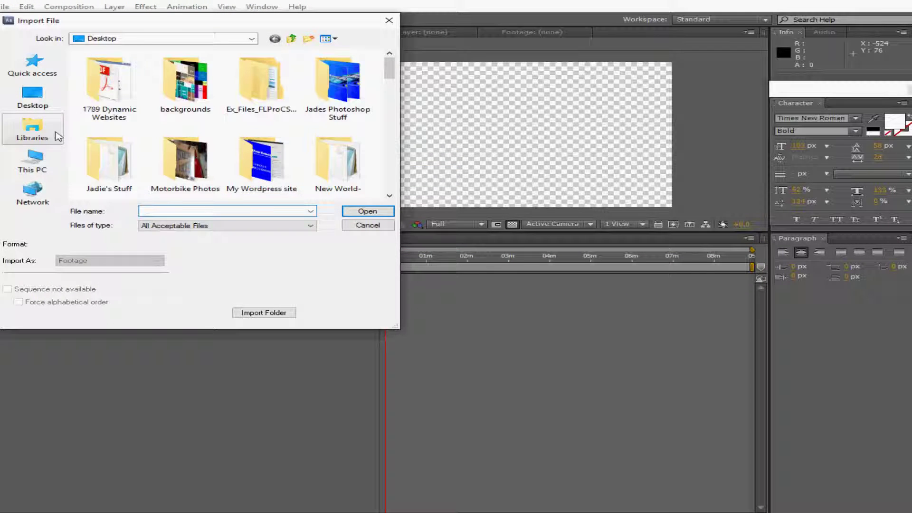
pyautogui.click(52, 99)
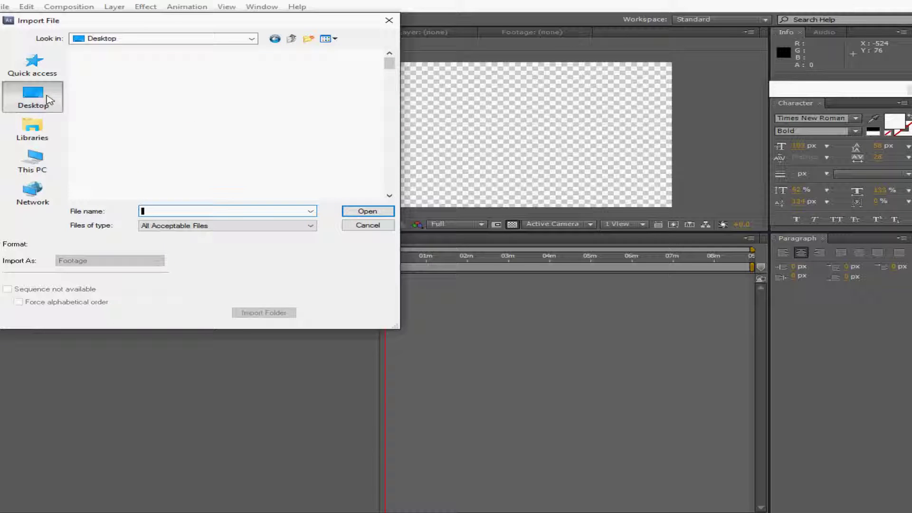
pyautogui.scroll(-12, 200, 114)
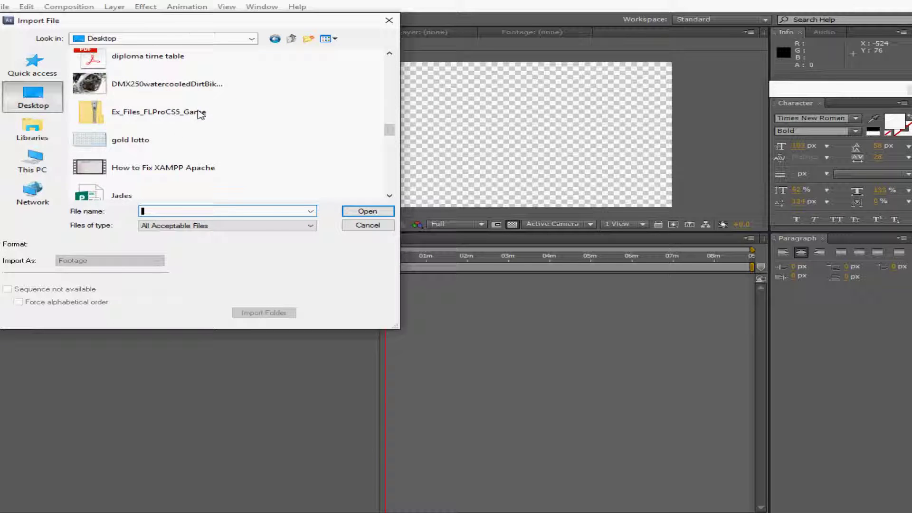
pyautogui.scroll(-10, 200, 114)
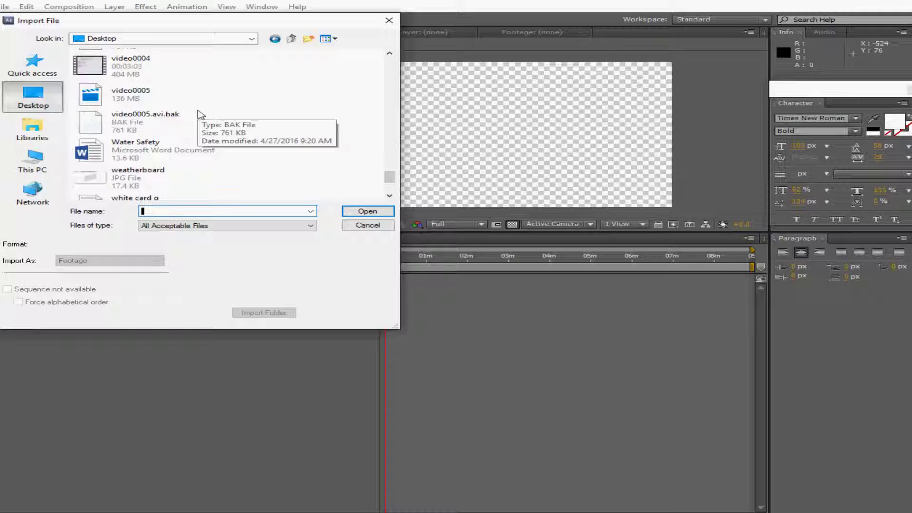
pyautogui.doubleClick(147, 76)
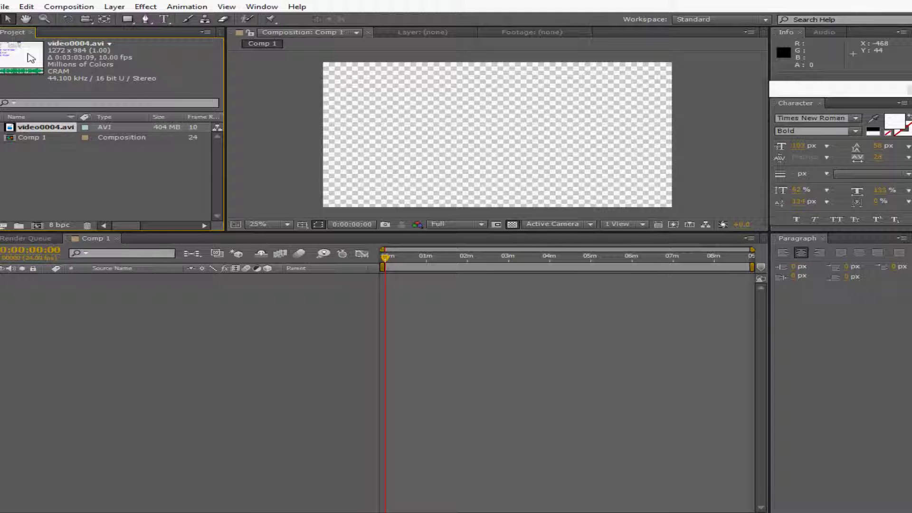
# Add video0004.avi to Comp 1 as a layer and enlarge it to fill the frame width.
pyautogui.moveTo(54, 234); pyautogui.dragTo(51, 304)
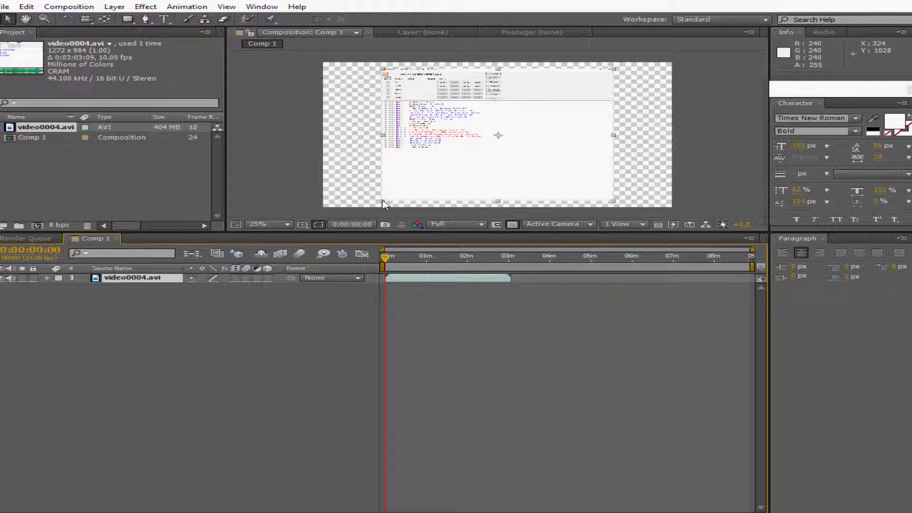
pyautogui.moveTo(384, 205); pyautogui.dragTo(321, 210)
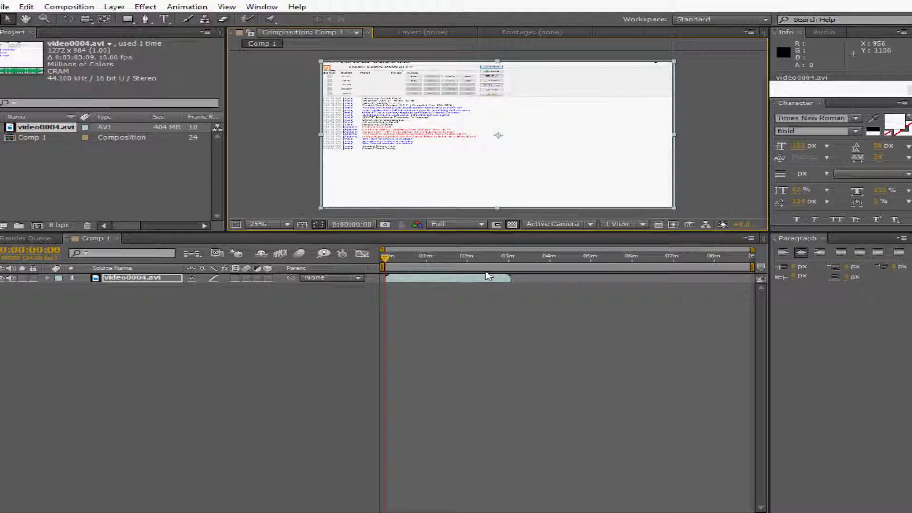
pyautogui.moveTo(489, 281)
pyautogui.mouseDown()
pyautogui.moveTo(587, 284)
pyautogui.moveTo(489, 280)
pyautogui.mouseUp()
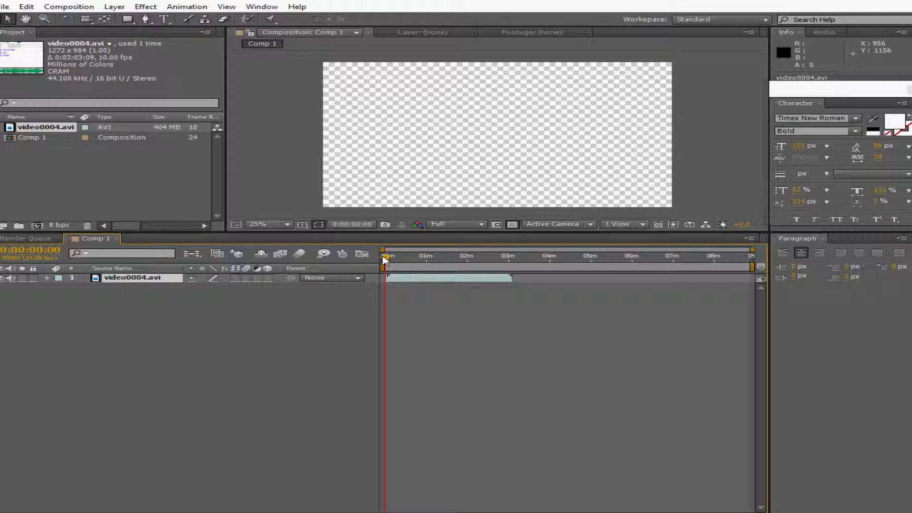
# Preview the clip around 2:41, then return to the start of the composition.
pyautogui.moveTo(385, 258); pyautogui.dragTo(495, 274)
pyautogui.click(421, 280)
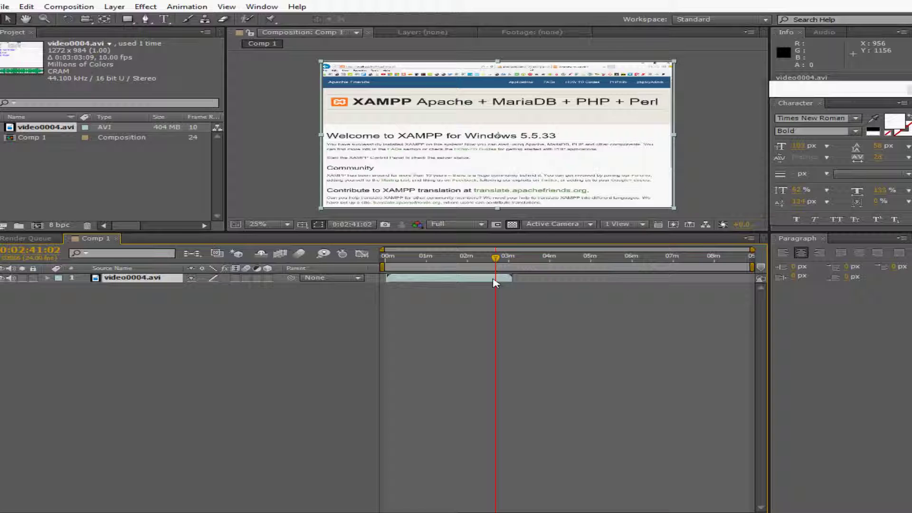
pyautogui.moveTo(495, 260); pyautogui.dragTo(380, 266)
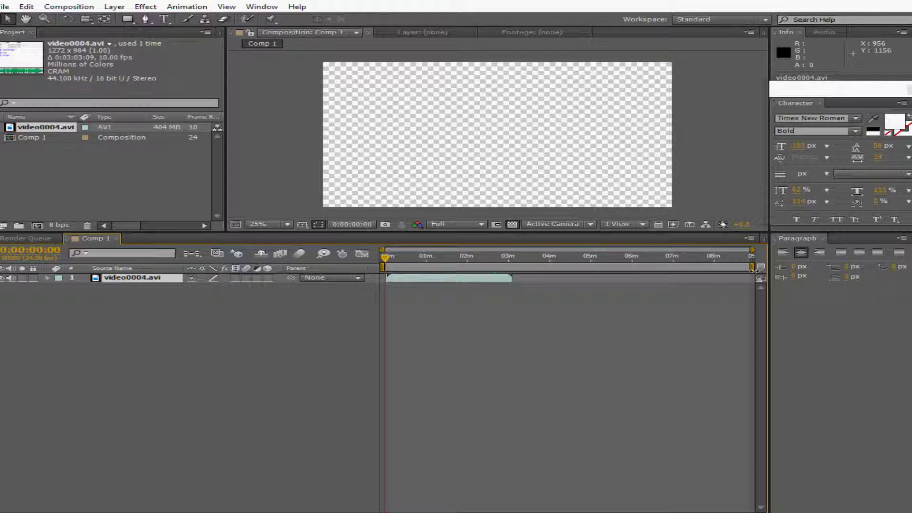
# End the work area at the clip's end, around 0:03:08, and deselect the video layer.
pyautogui.moveTo(752, 268); pyautogui.dragTo(582, 267)
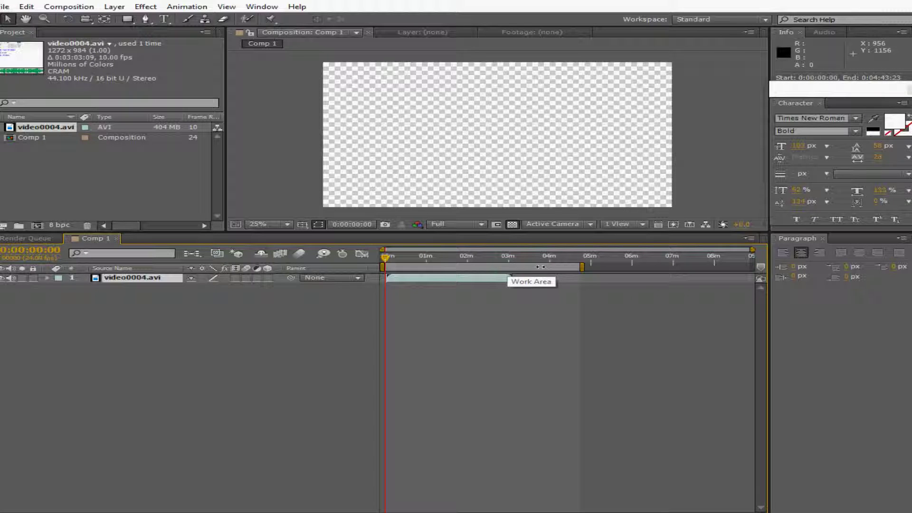
pyautogui.moveTo(582, 267); pyautogui.dragTo(517, 270)
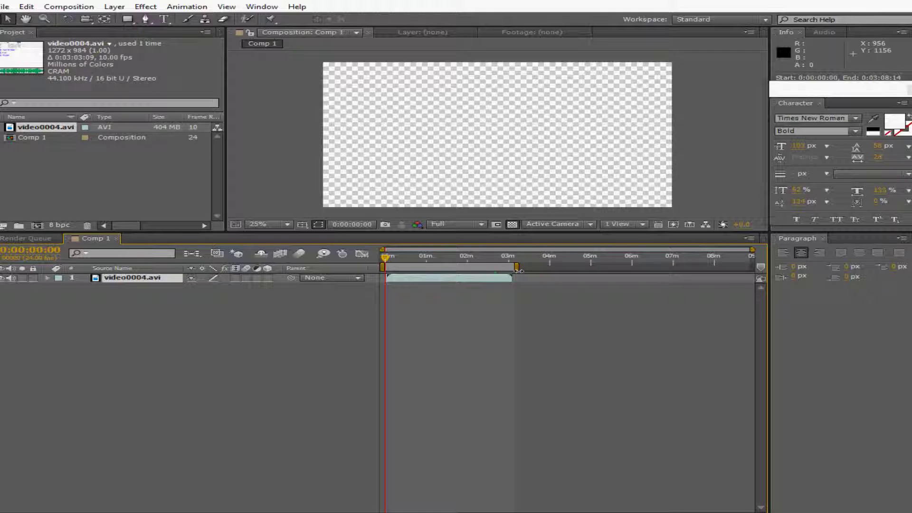
pyautogui.click(548, 351)
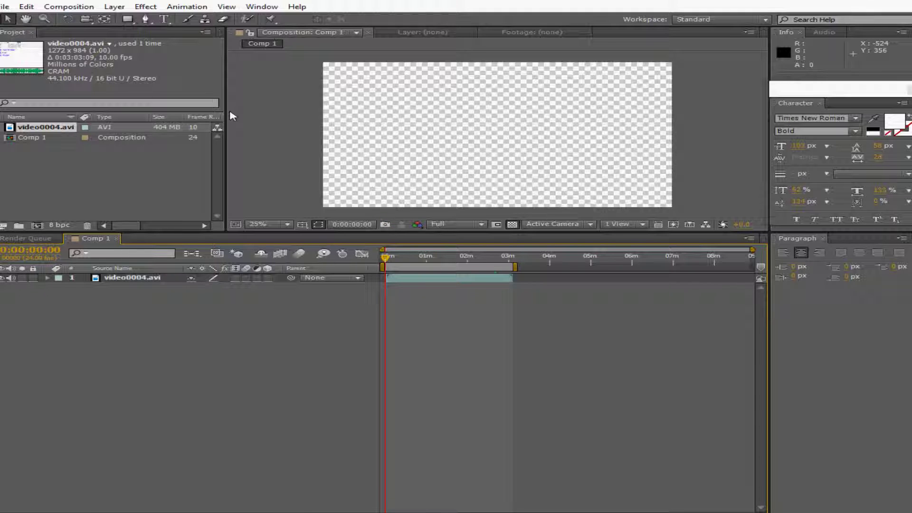
pyautogui.click(81, 10)
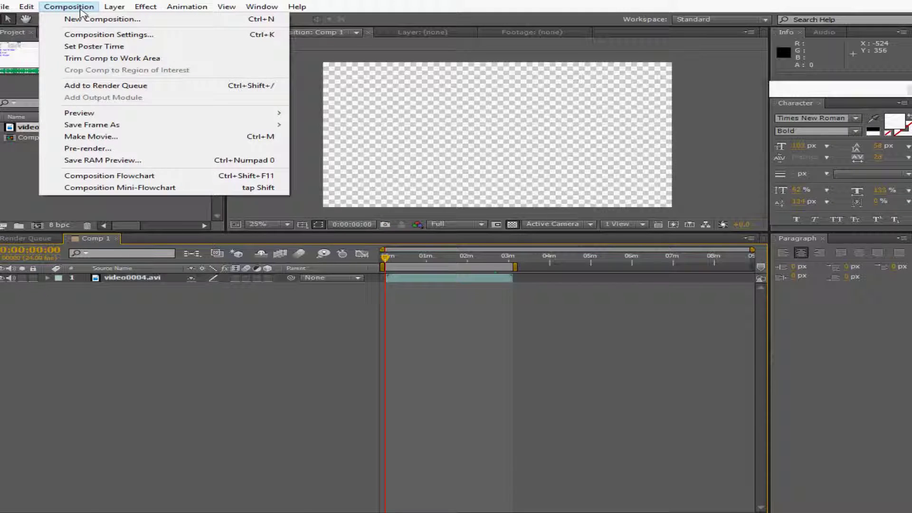
# Change Comp 1's duration to 0:10:52:00 in Composition Settings.
pyautogui.click(120, 40)
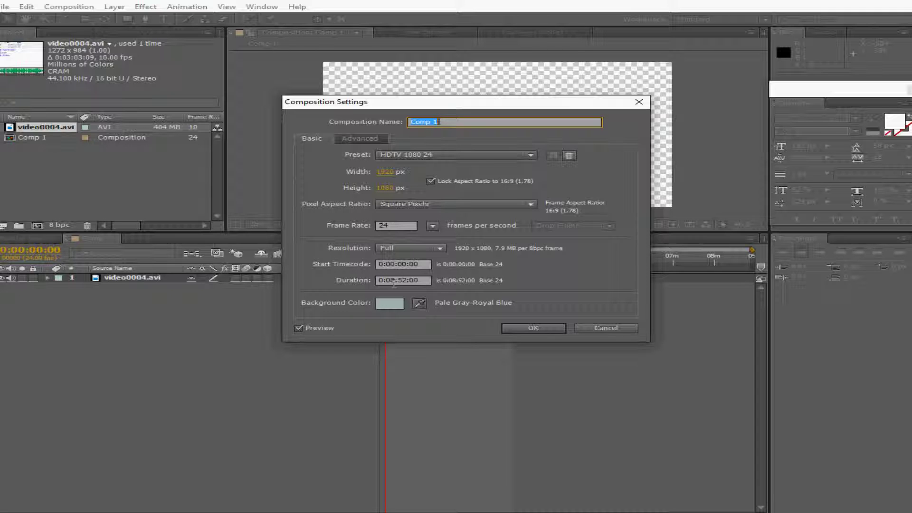
pyautogui.click(395, 281)
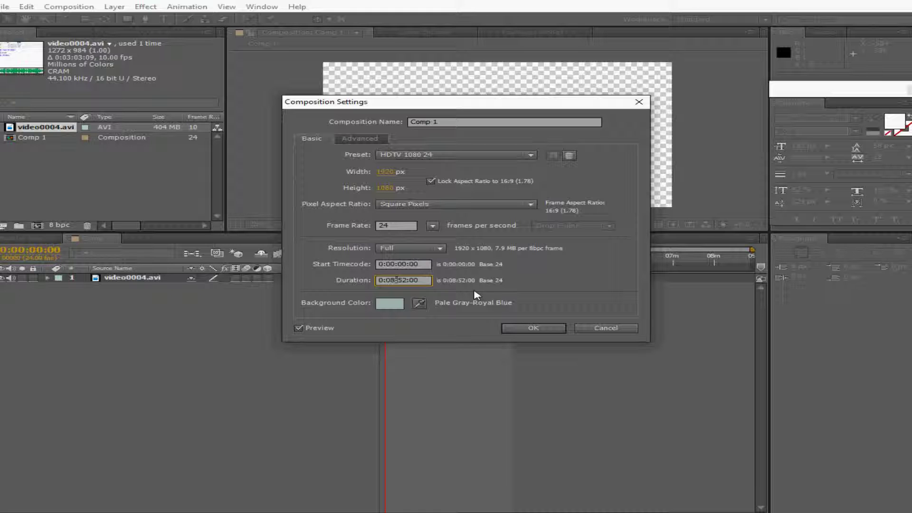
pyautogui.write('1')
pyautogui.click(527, 328)
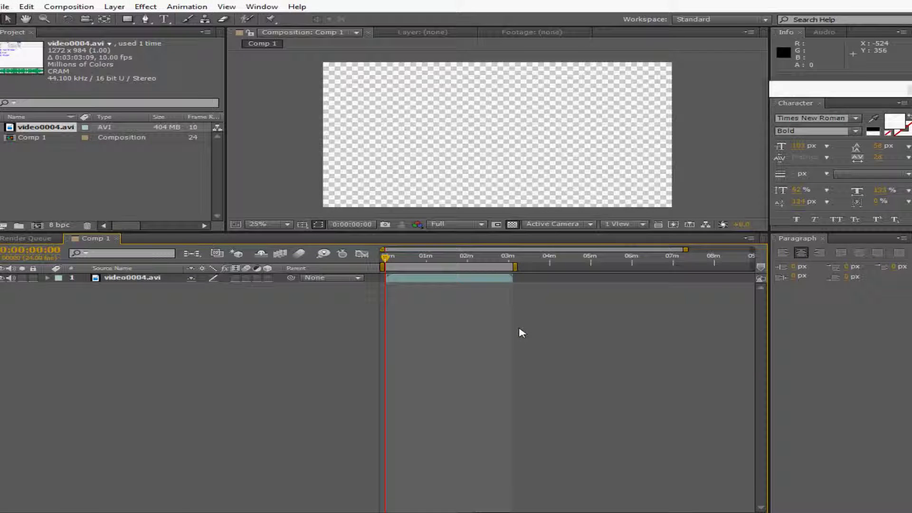
# Extend the work area toward the ten-minute mark and scrub to a video frame near 0:00:02:03.
pyautogui.hscroll(5, 565, 266)
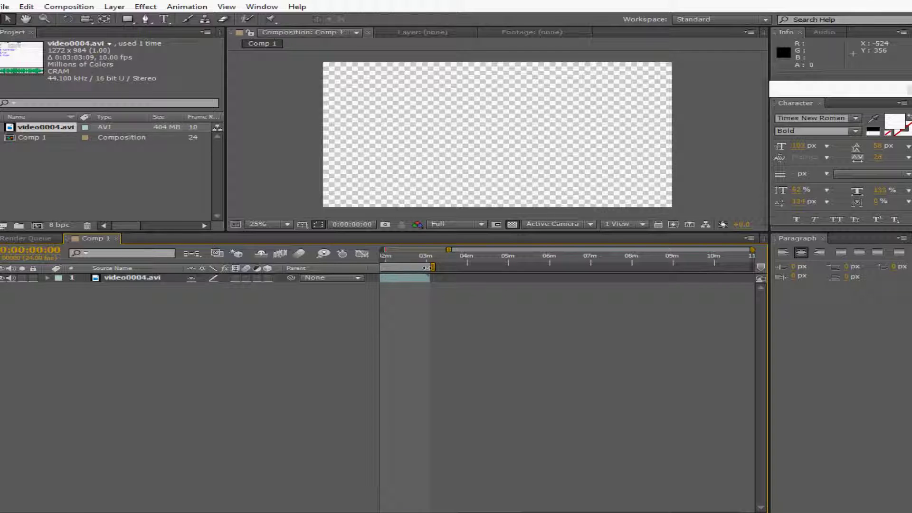
pyautogui.moveTo(428, 267)
pyautogui.mouseDown()
pyautogui.moveTo(721, 281)
pyautogui.moveTo(715, 271)
pyautogui.moveTo(435, 267)
pyautogui.mouseUp()
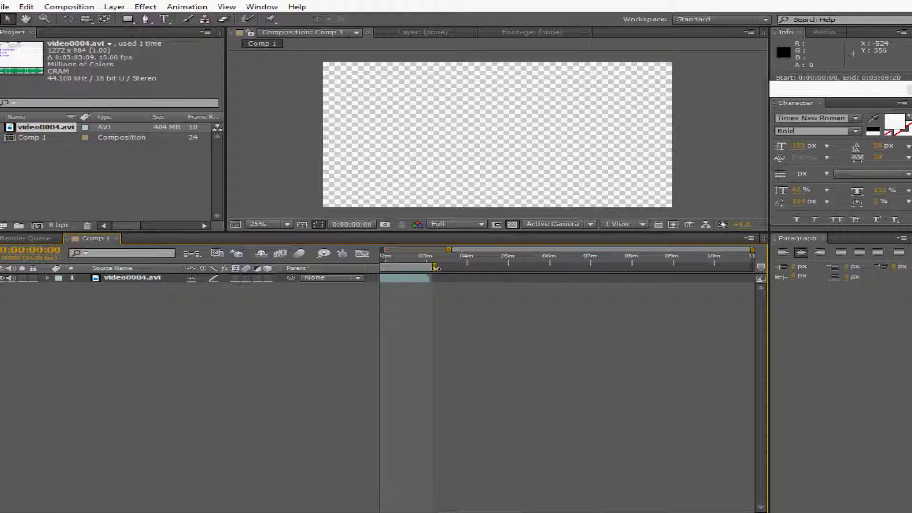
pyautogui.press('Home')
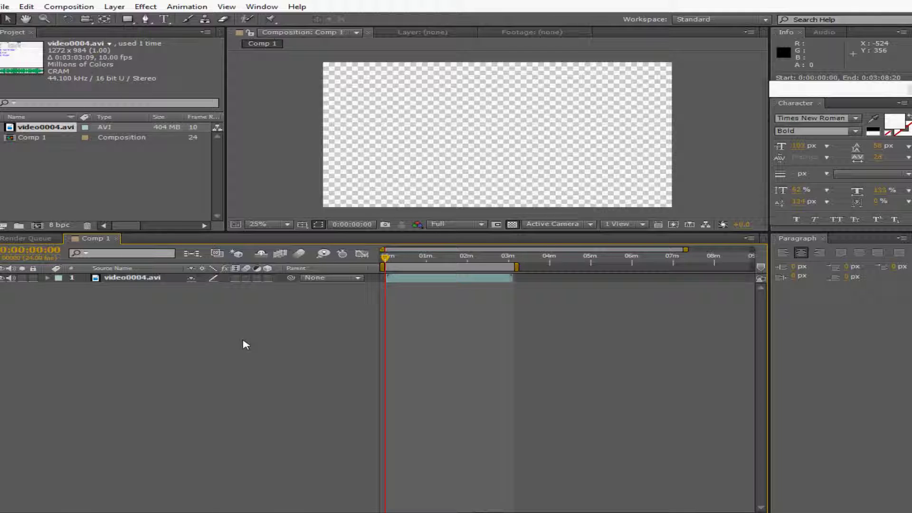
pyautogui.moveTo(386, 259)
pyautogui.mouseDown()
pyautogui.moveTo(400, 259)
pyautogui.moveTo(390, 264)
pyautogui.mouseUp()
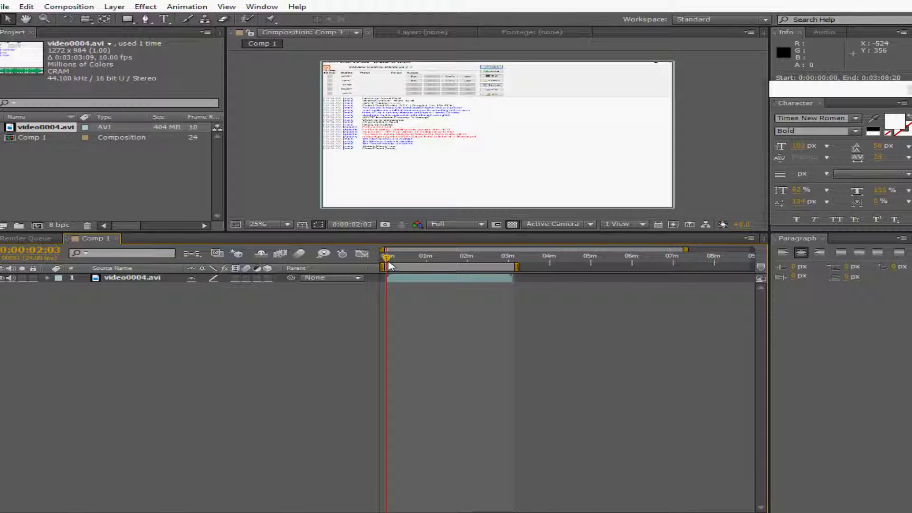
# Queue Comp 1 with Make Movie and set its output module to H.264 with audio output.
pyautogui.click(56, 8)
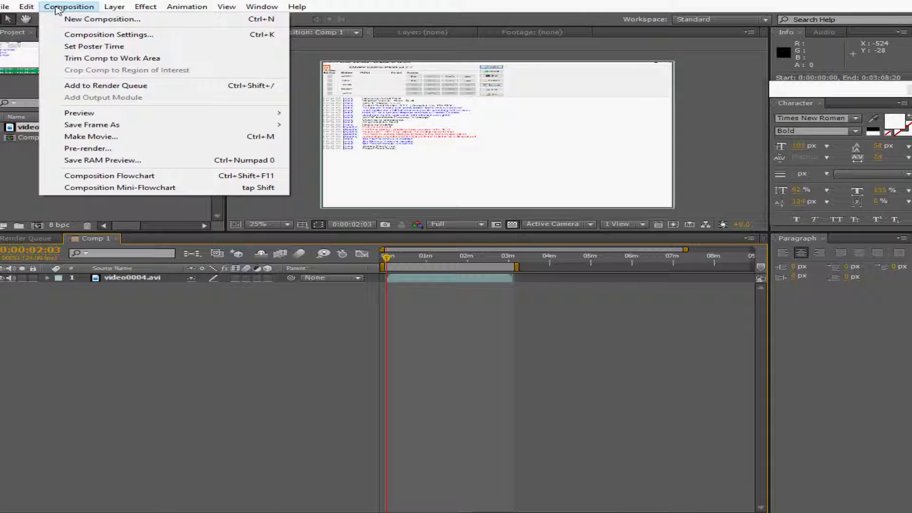
pyautogui.click(98, 137)
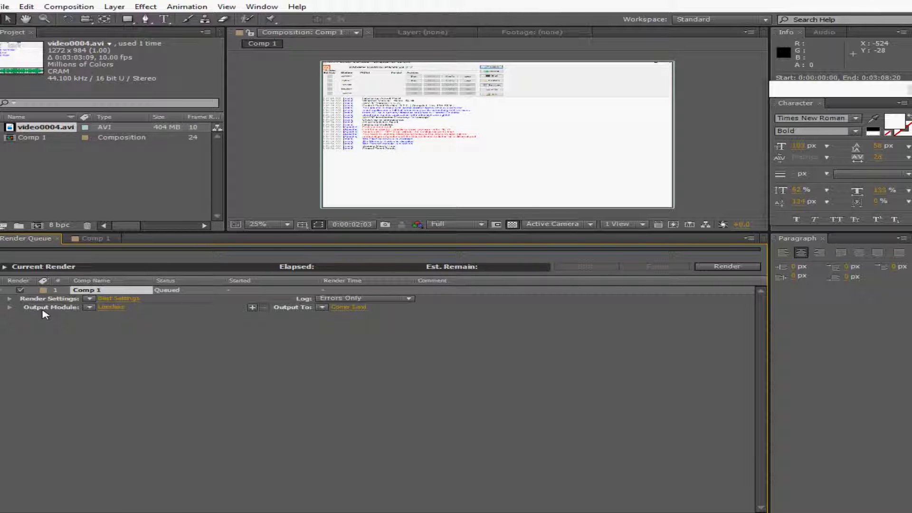
pyautogui.click(114, 307)
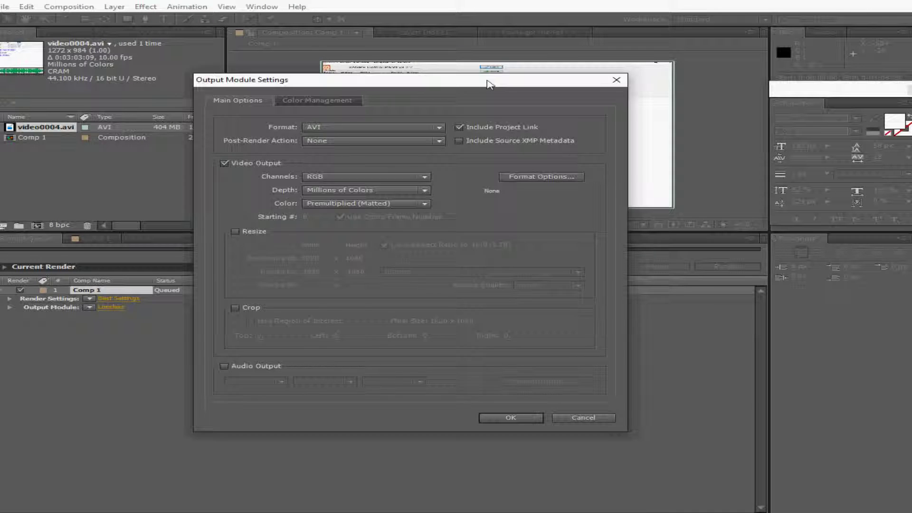
pyautogui.moveTo(489, 81); pyautogui.dragTo(538, 87)
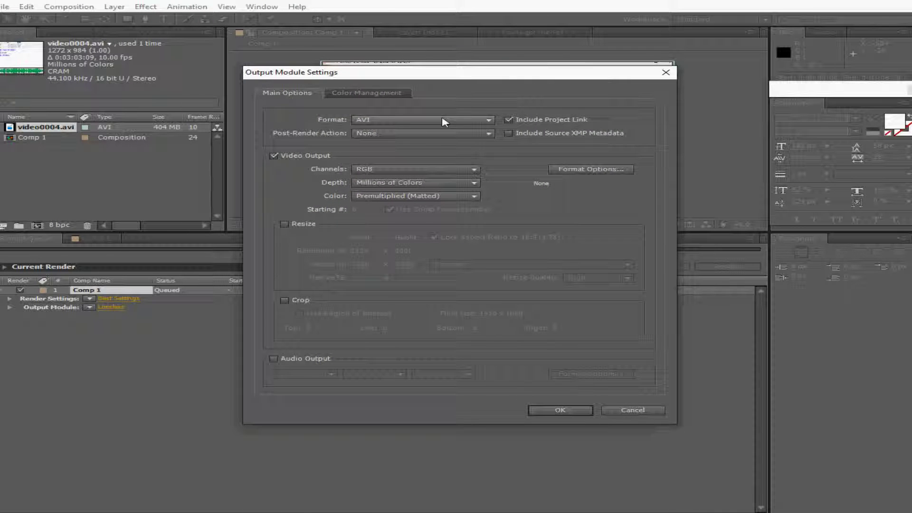
pyautogui.click(489, 122)
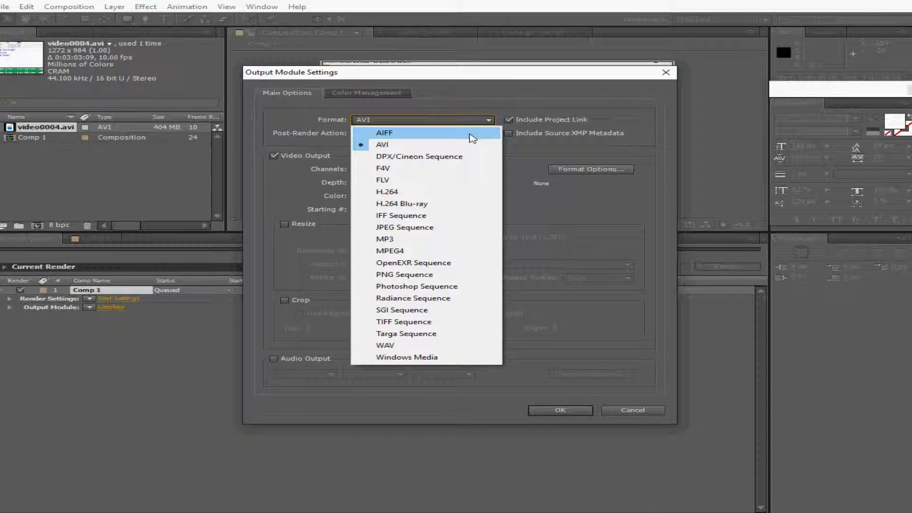
pyautogui.click(430, 192)
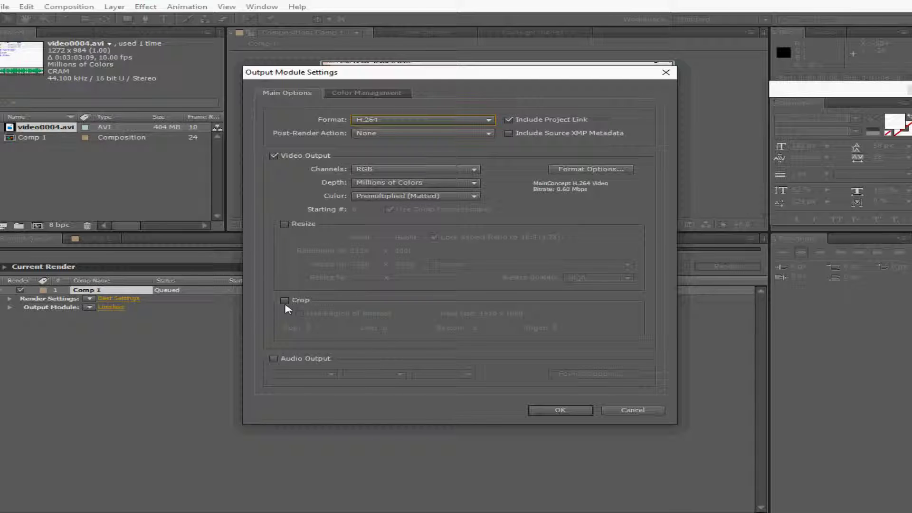
pyautogui.click(274, 359)
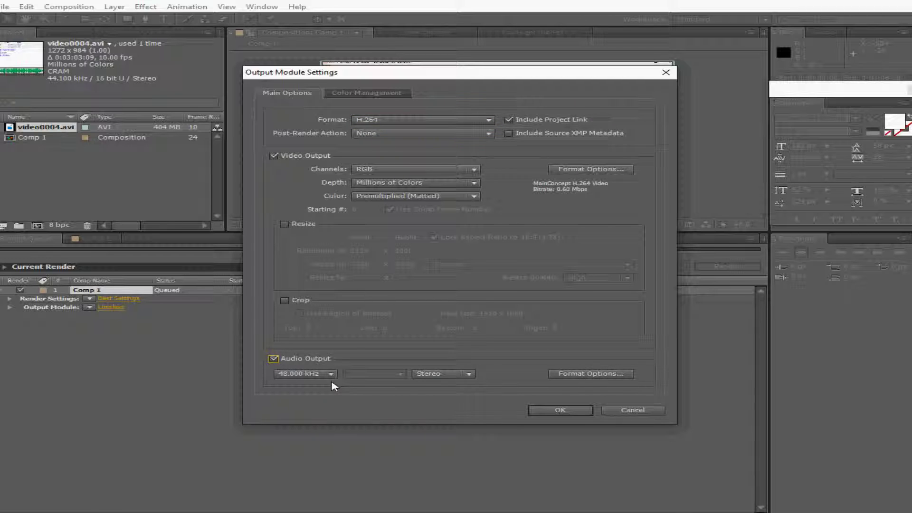
pyautogui.click(561, 411)
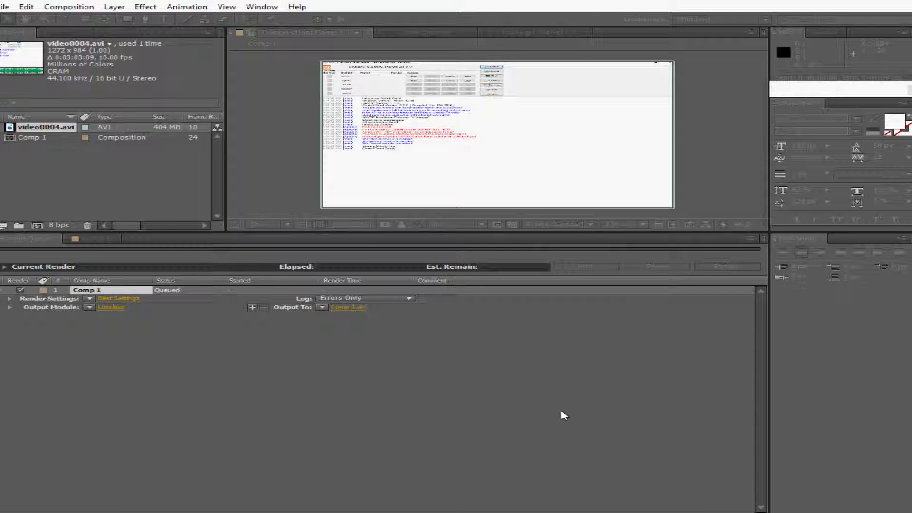
# Set the render output file to Xammp.mp4 on the Desktop.
pyautogui.click(349, 307)
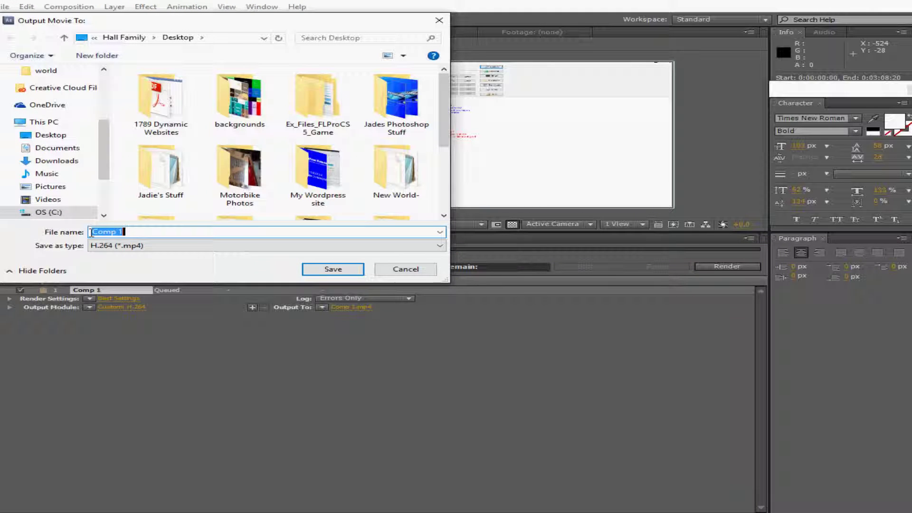
pyautogui.click(71, 141)
pyautogui.doubleClick(162, 231)
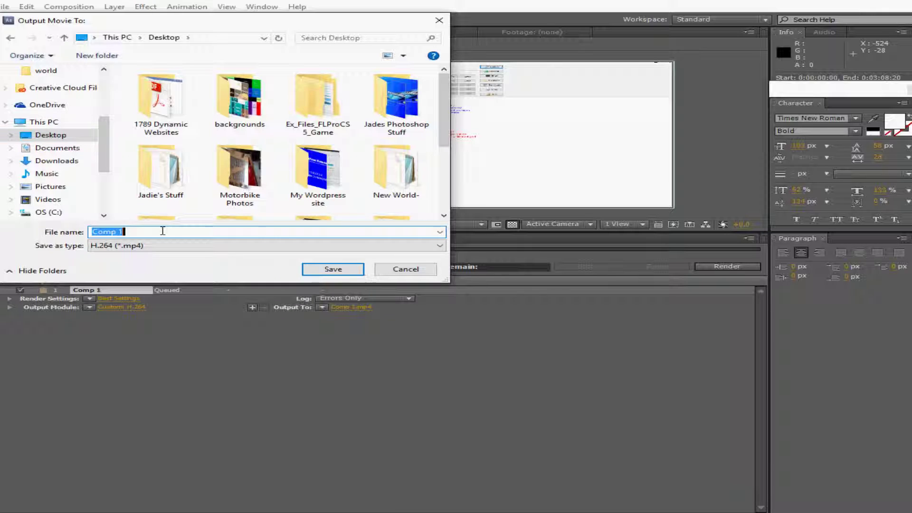
pyautogui.press('BackSpace')
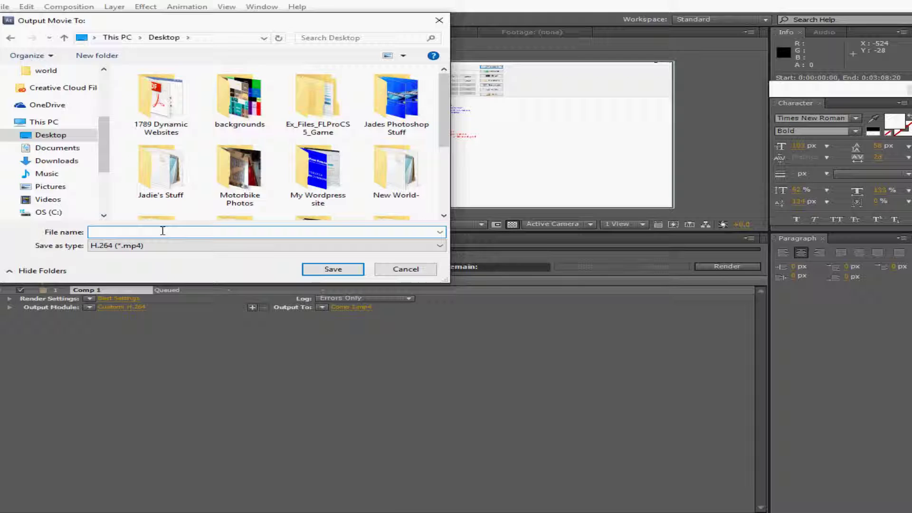
pyautogui.write('Xammp')
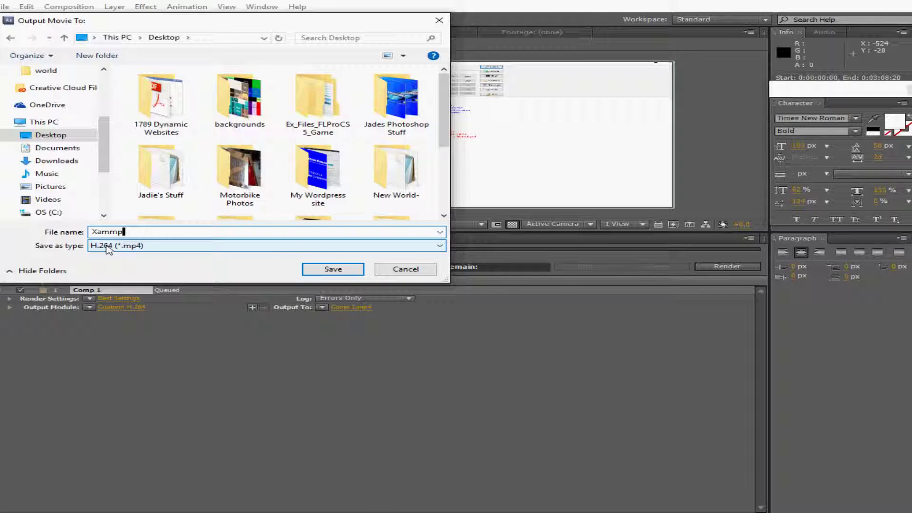
pyautogui.click(333, 269)
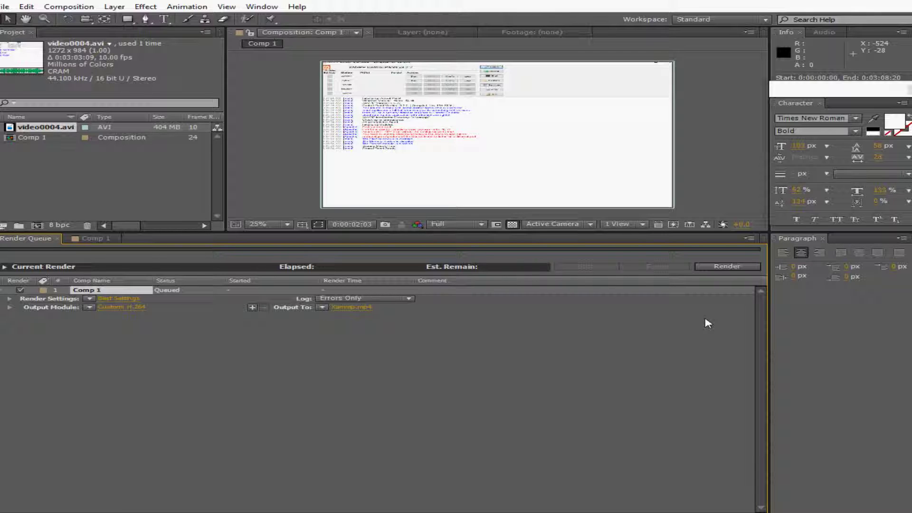
# Start rendering Comp 1 to Xammp.mp4 from the Render Queue.
pyautogui.click(730, 268)
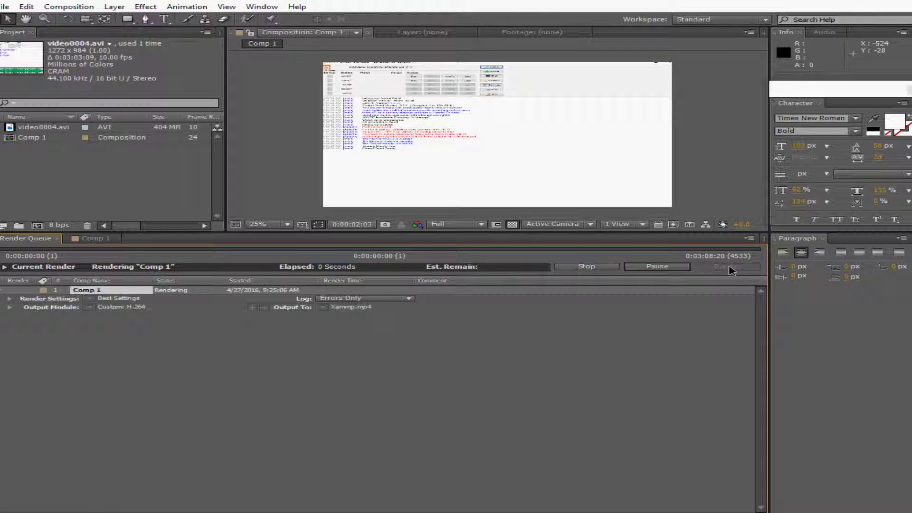